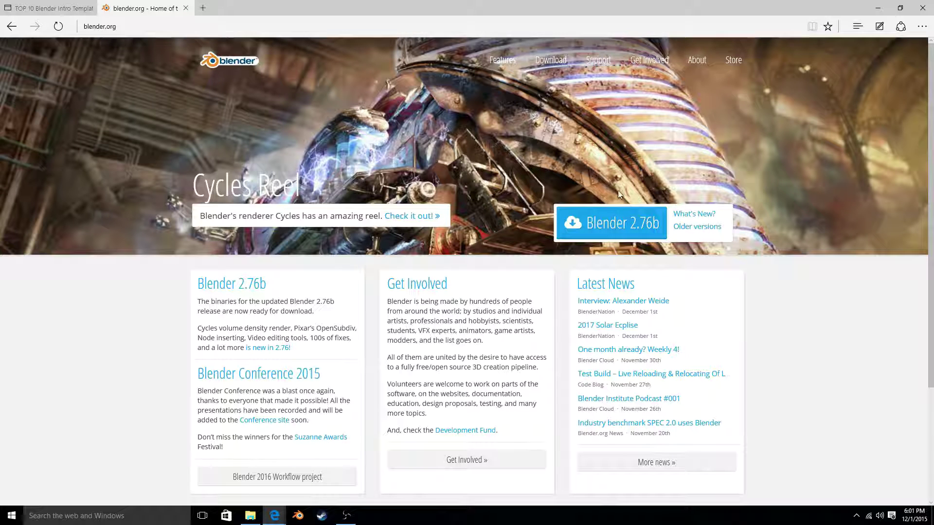
Preview the intro template video from 1:33, then scroll down to the description's download links.
click(80, 8)
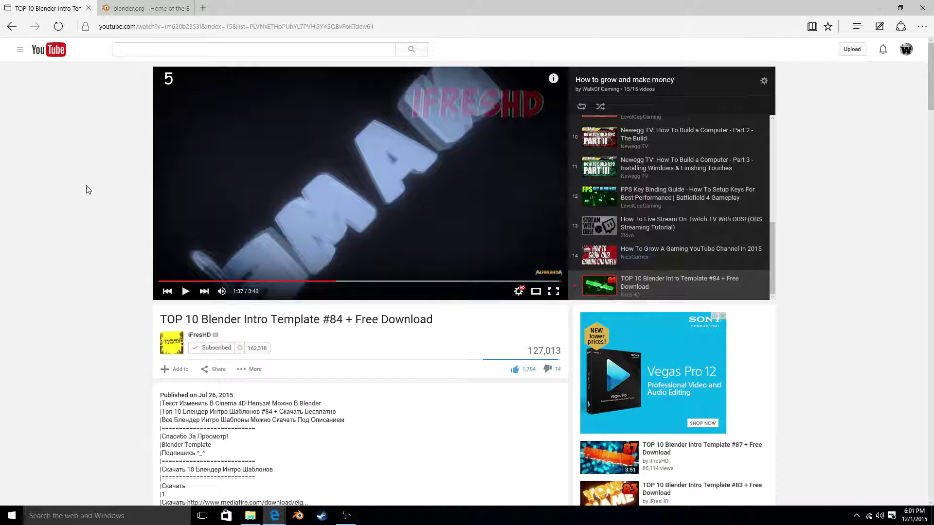
click(185, 291)
click(315, 282)
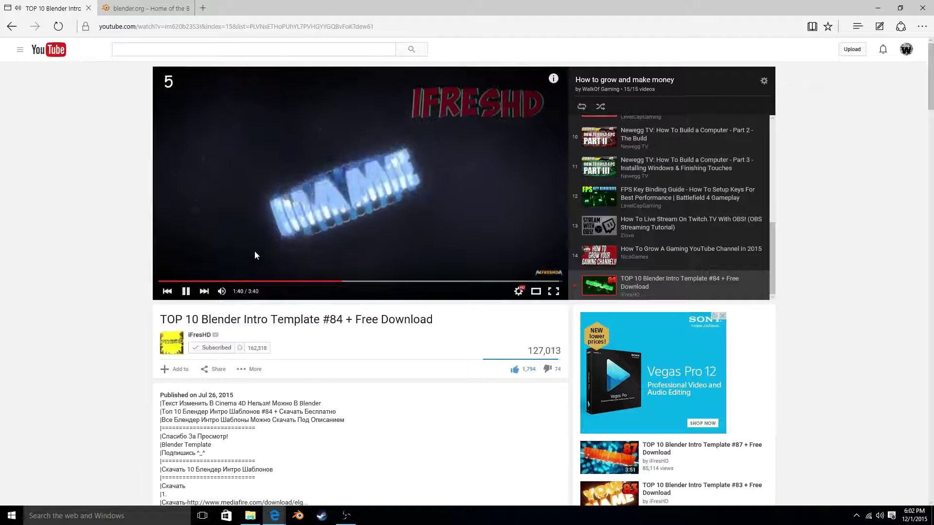
click(287, 275)
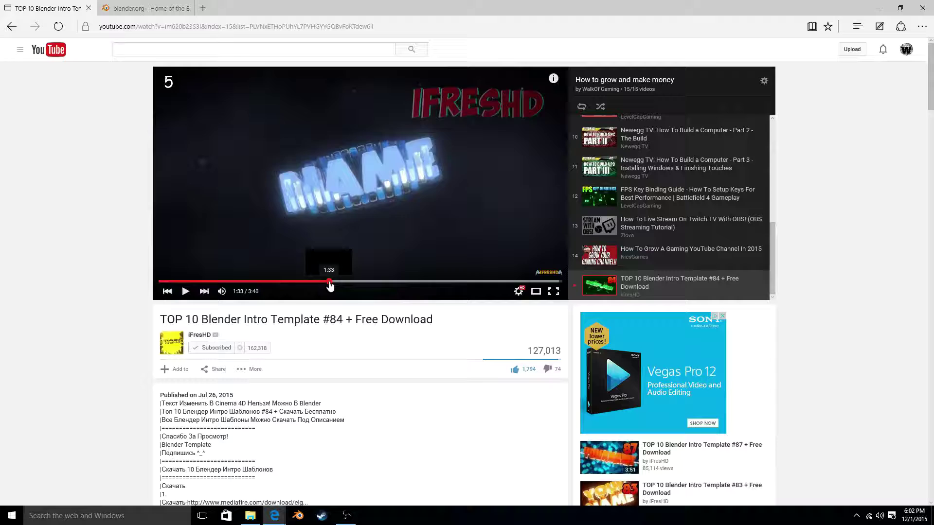
click(328, 281)
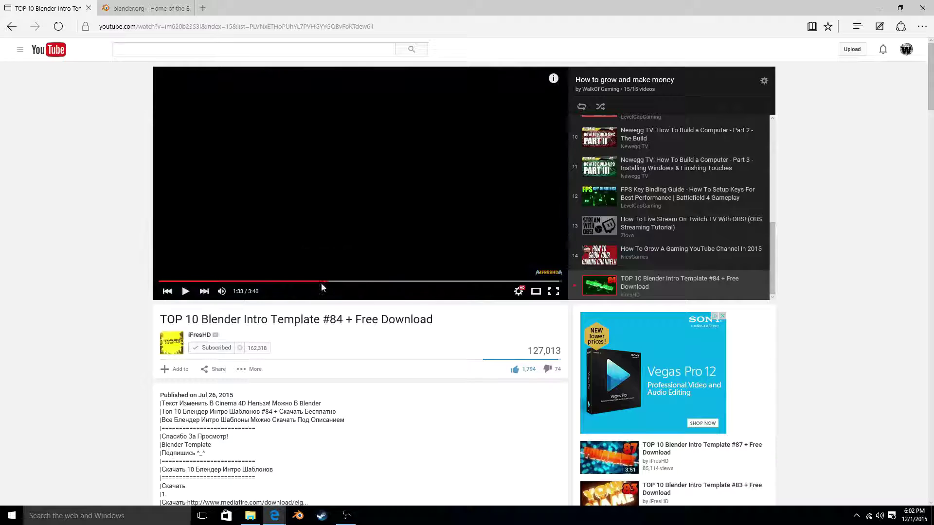
click(188, 296)
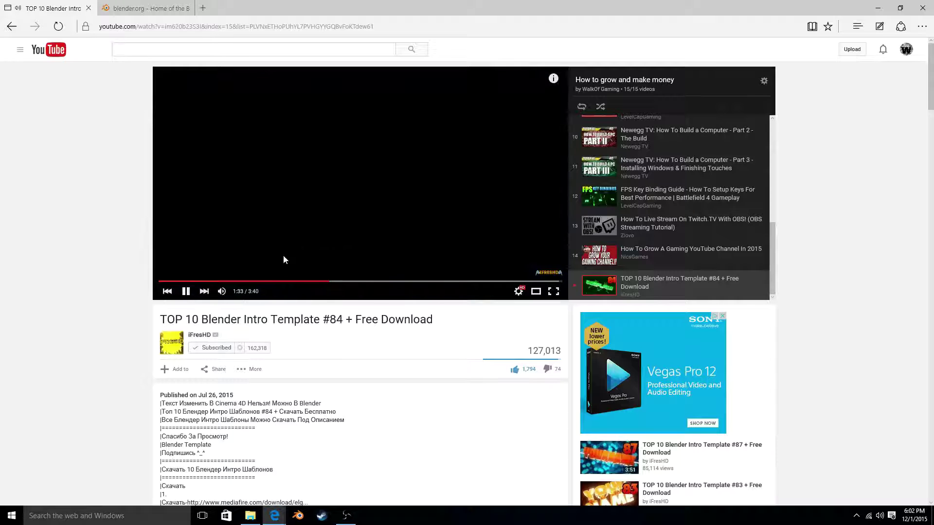
click(370, 186)
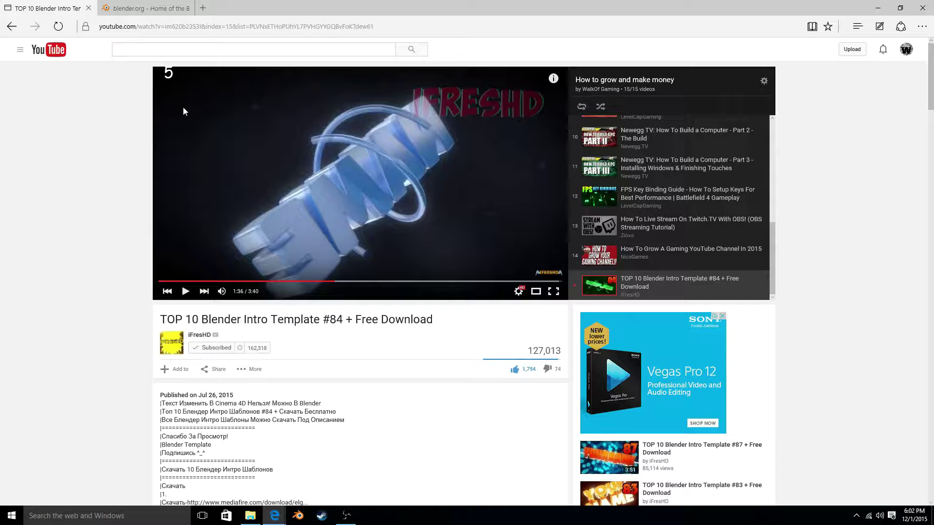
scroll(396, 302, down, 7)
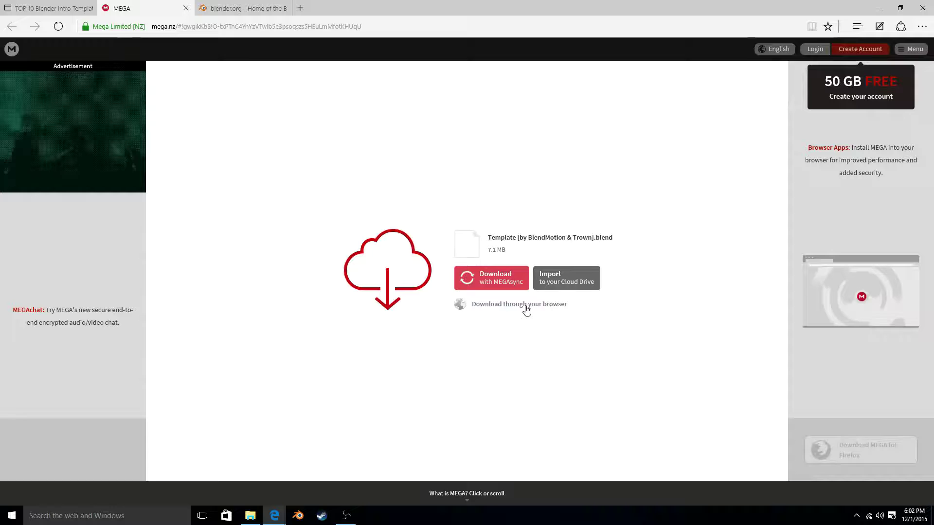
Download 'Template [by BlendMotion & Trown].blend' from MEGA through the browser.
click(527, 306)
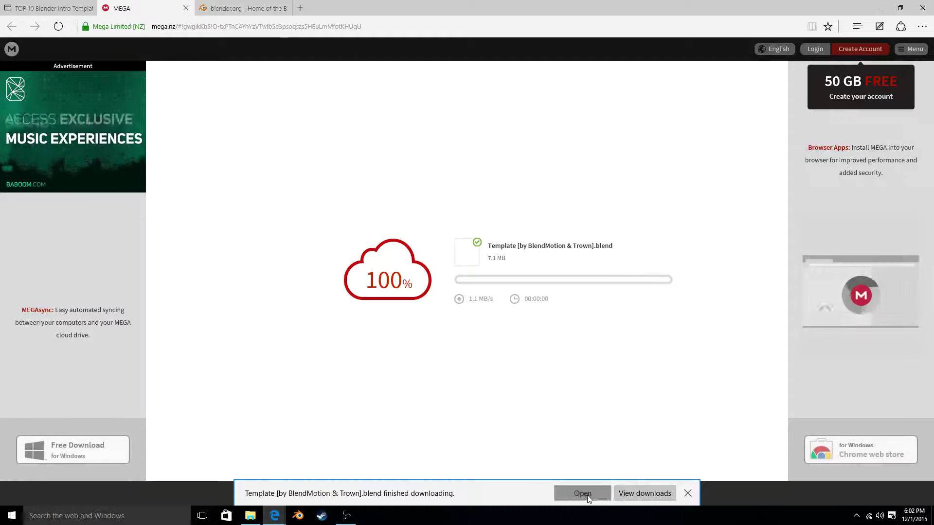
Open the downloaded template in Blender and change the NAME title text to WALKOF.
click(584, 492)
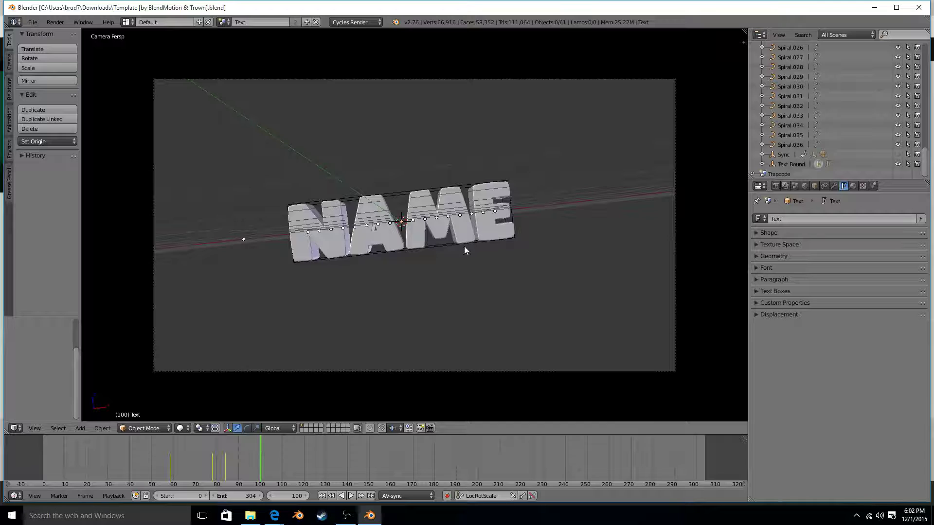
right_click(459, 227)
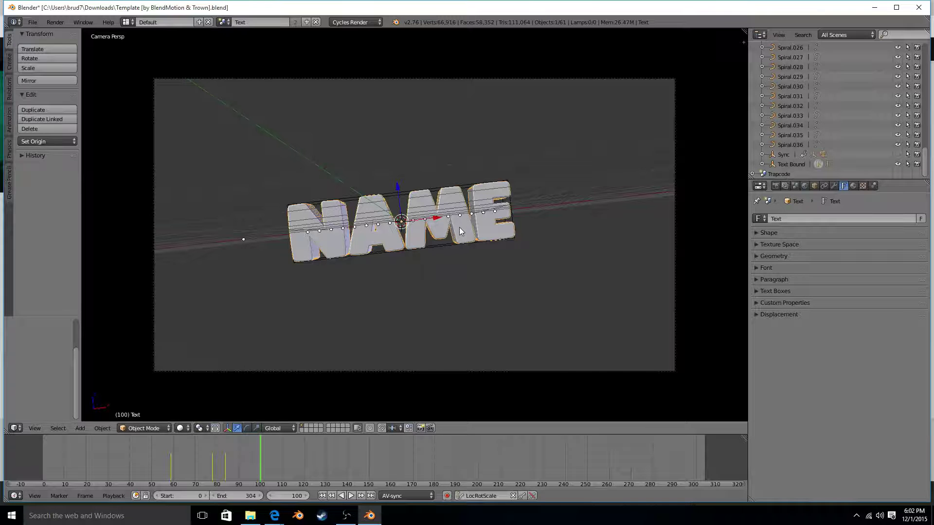
key(Tab)
key(Left)
key(Left)
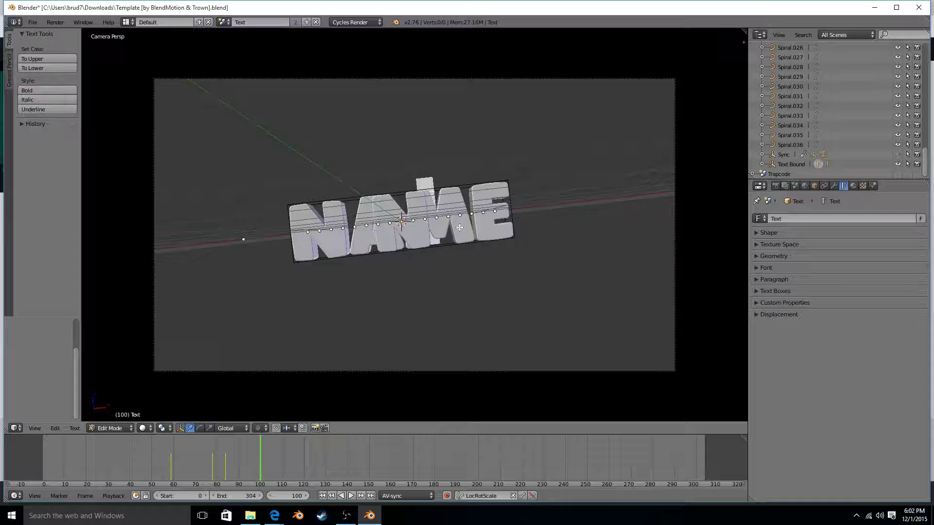
key(BackSpace)
key(BackSpace)
key(Delete)
key(Delete)
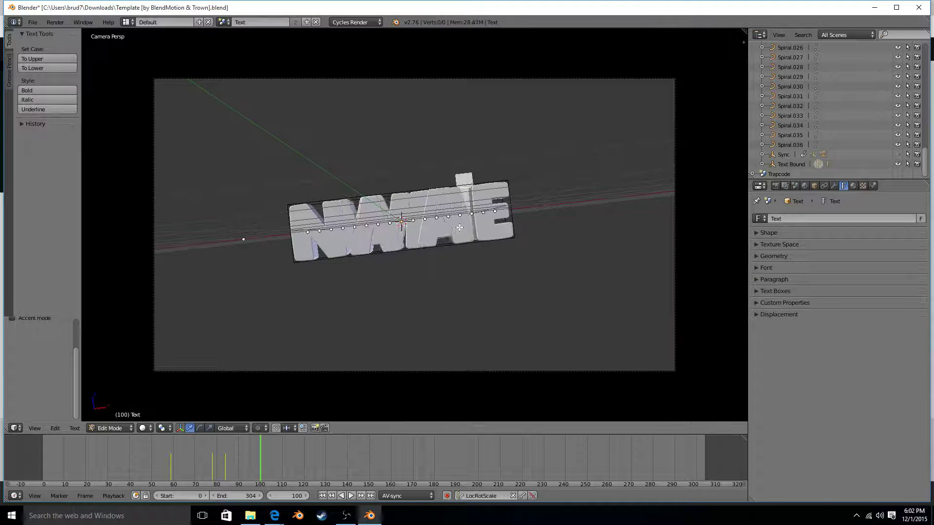
text(WALKOF)
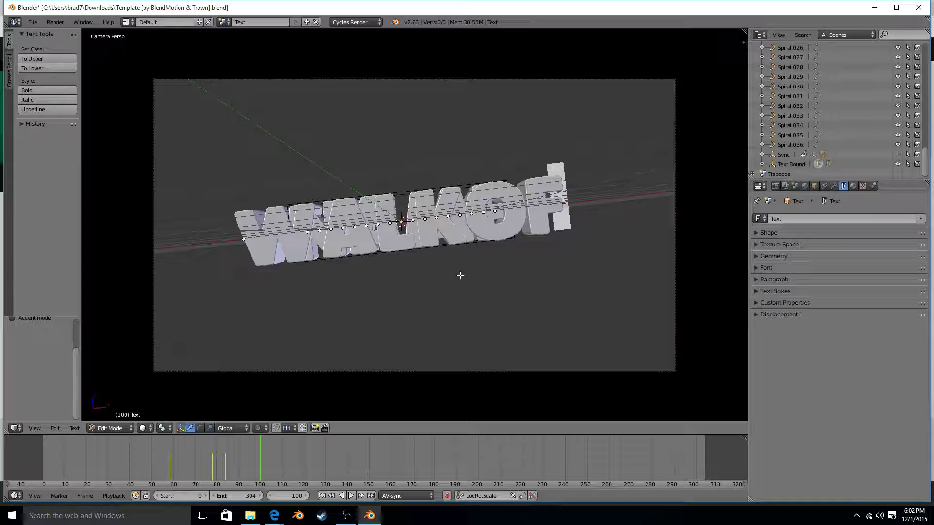
key(Tab)
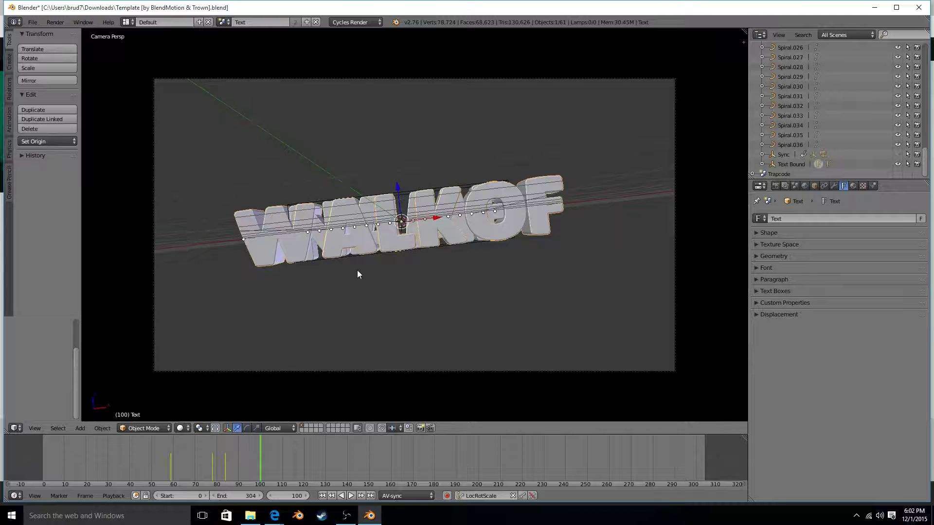
Change the second text object, Text.001, to read WALKOF as well.
scroll(352, 281, up, 1)
key(shift+d)
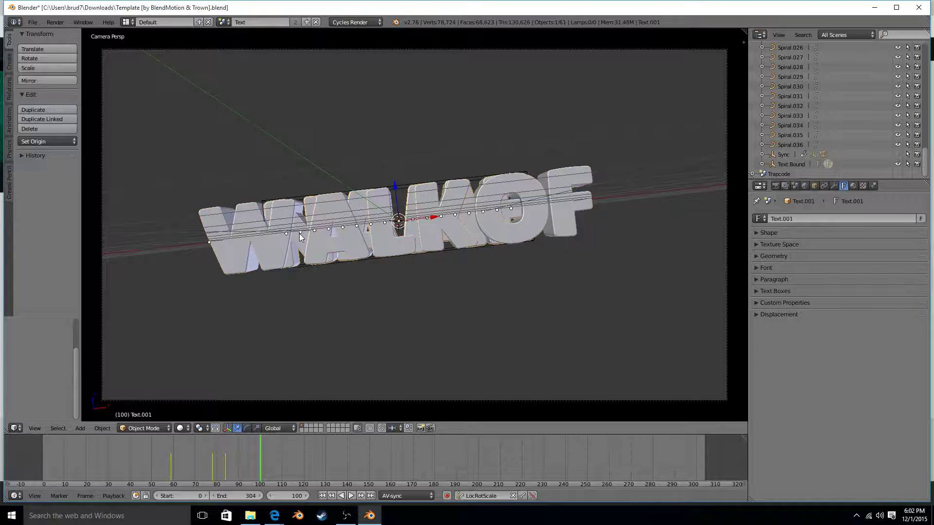
key(Tab)
key(BackSpace)
key(BackSpace)
key(BackSpace)
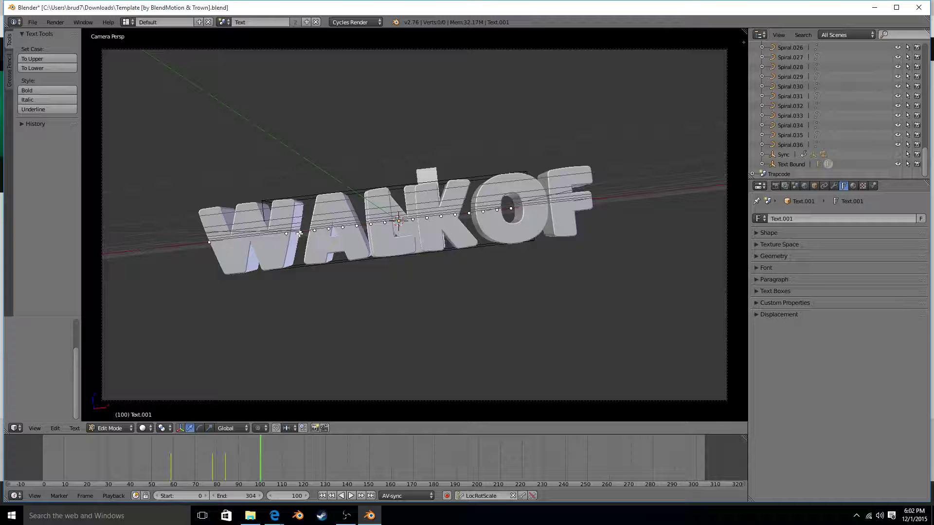
text(LKO)
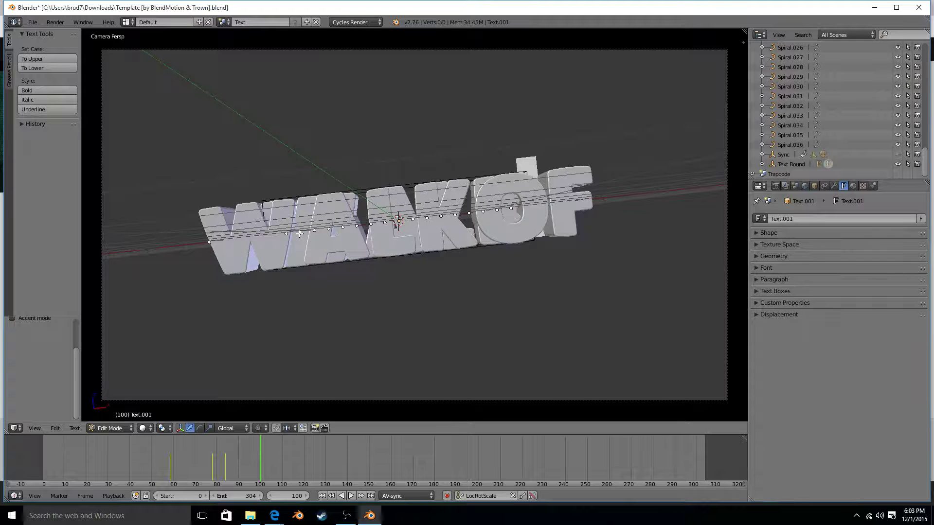
text(F)
key(Tab)
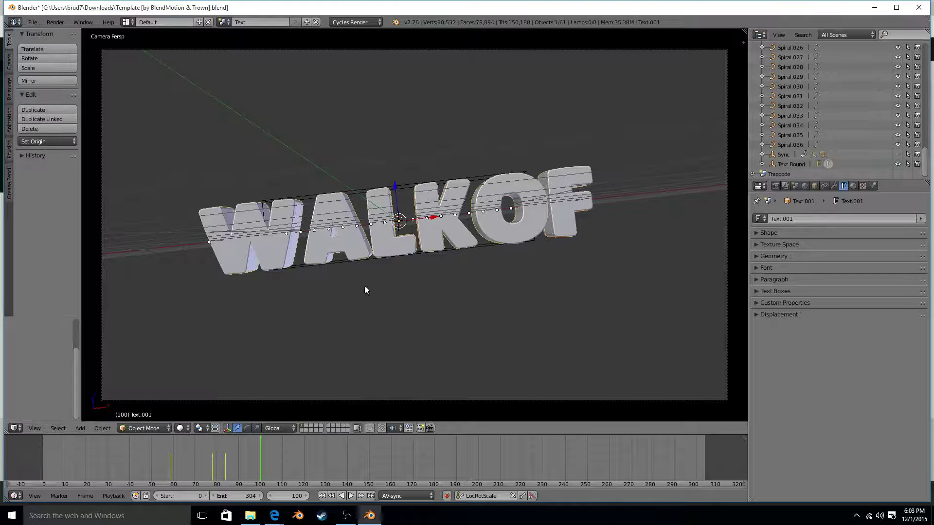
scroll(428, 329, down, 1)
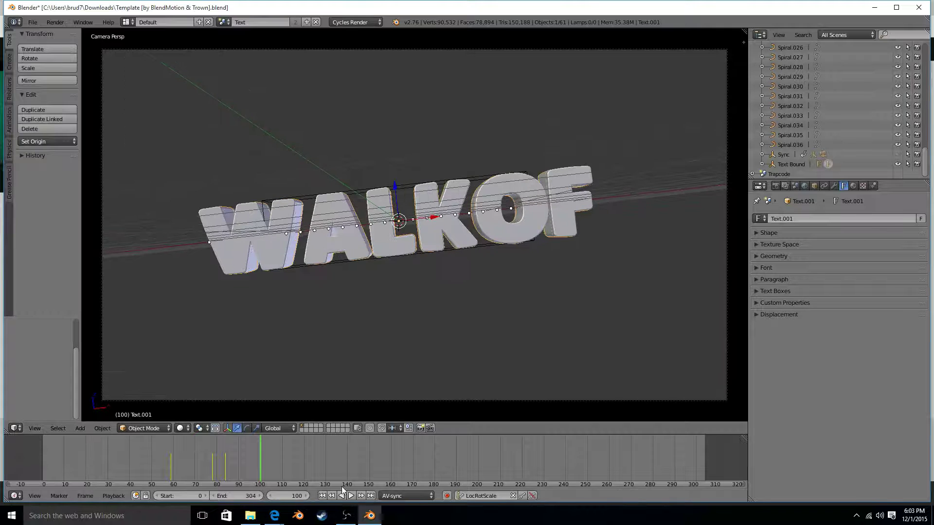
Play back the intro animation to preview the WALKOF title.
key(shift+Left)
key(alt+a)
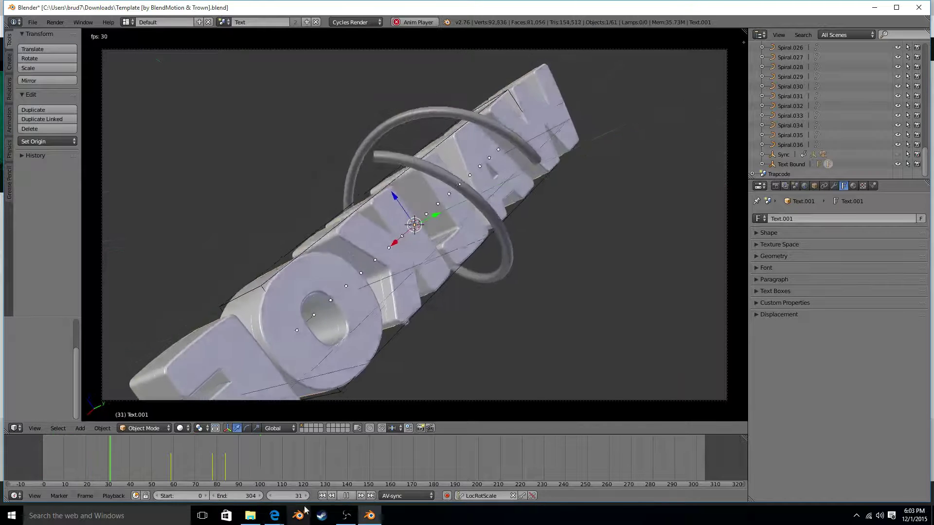
key(Escape)
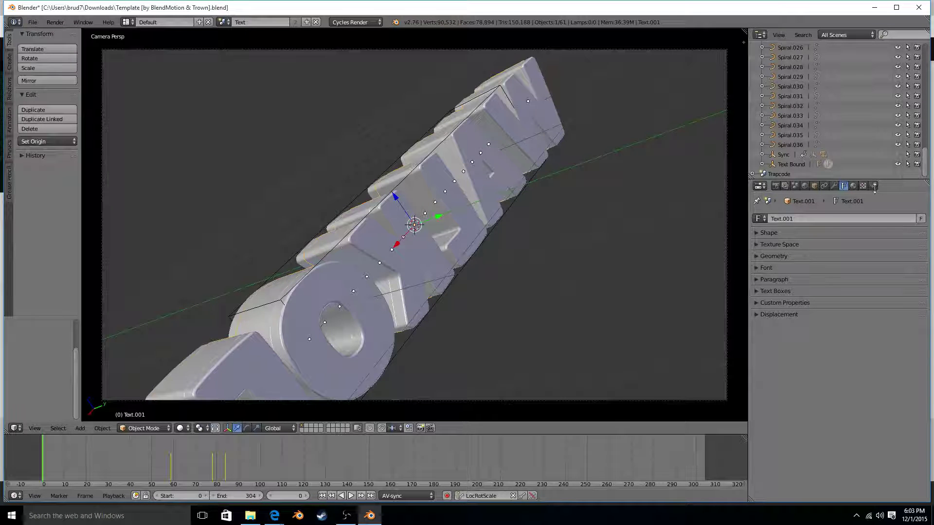
scroll(542, 231, down, 1)
click(462, 223)
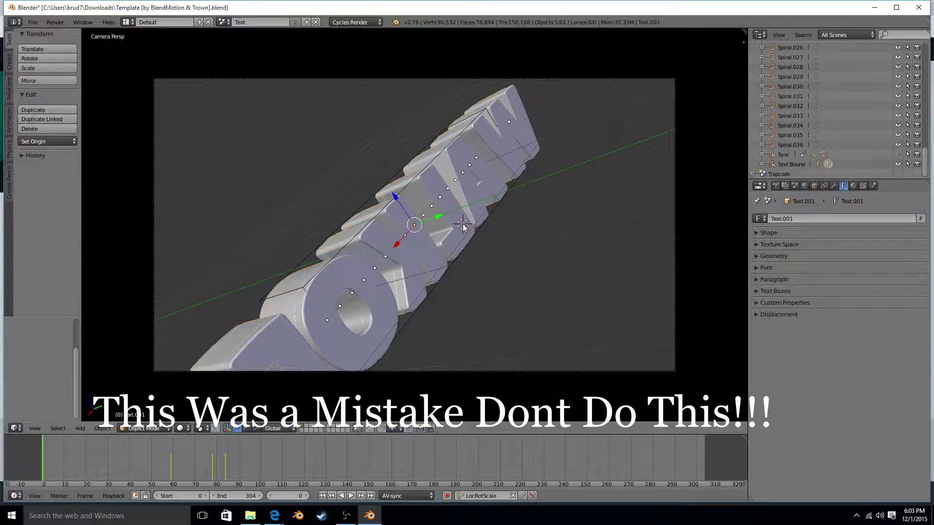
Re-edit the 3D title text's letters so it reads WALKOF, then duplicate the text object.
right_click(436, 235)
key(Tab)
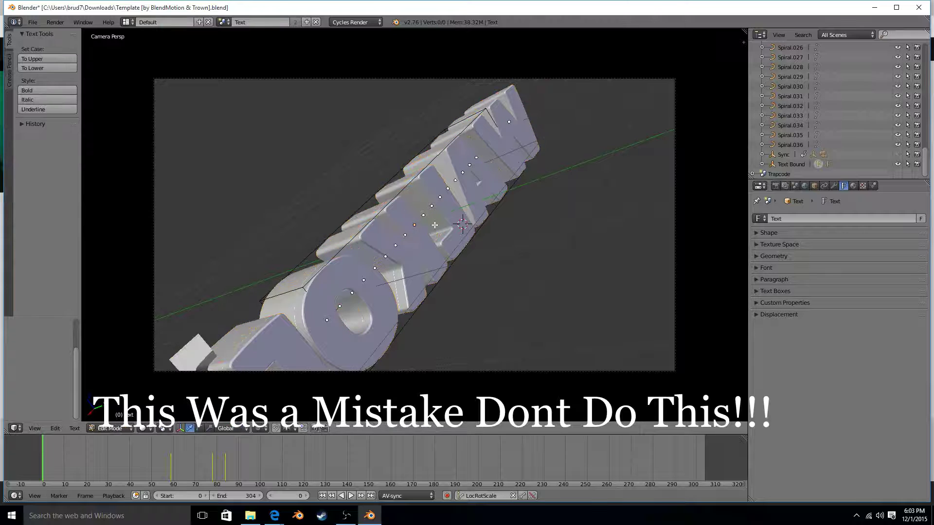
key(BackSpace)
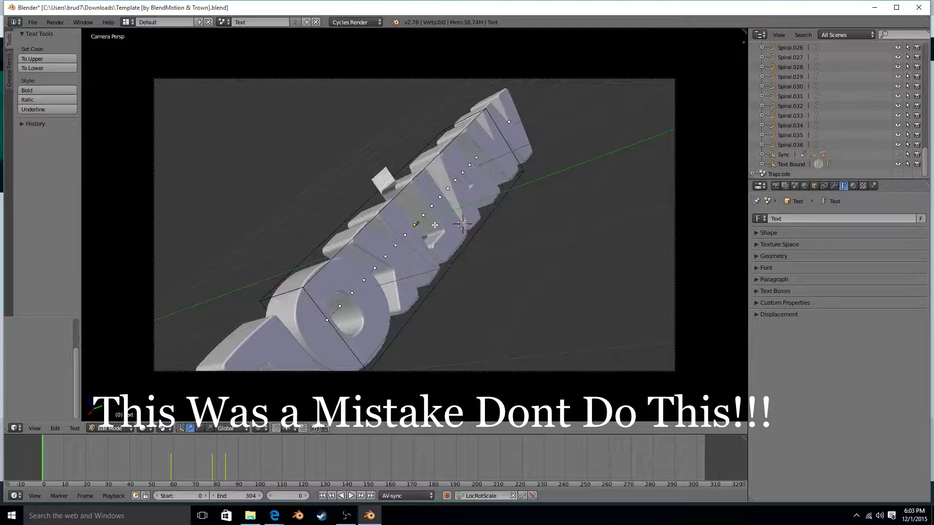
click(423, 201)
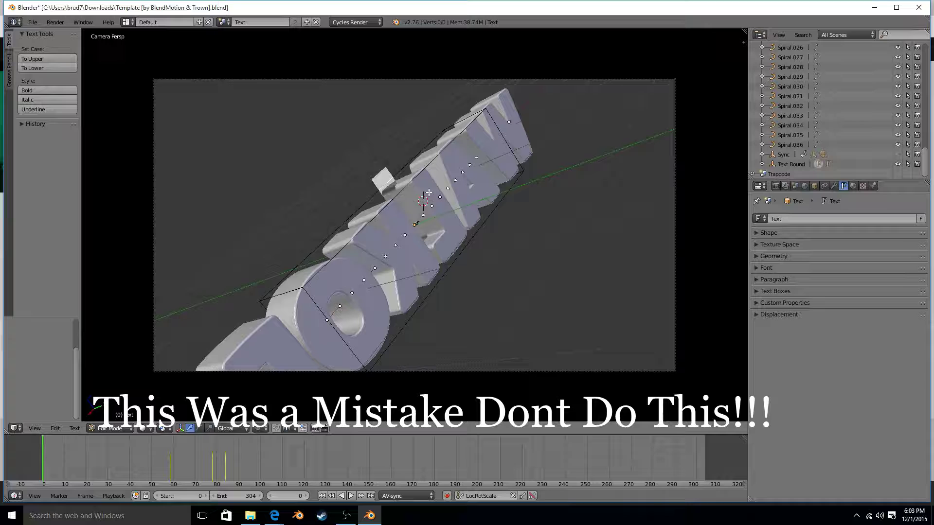
key(Tab)
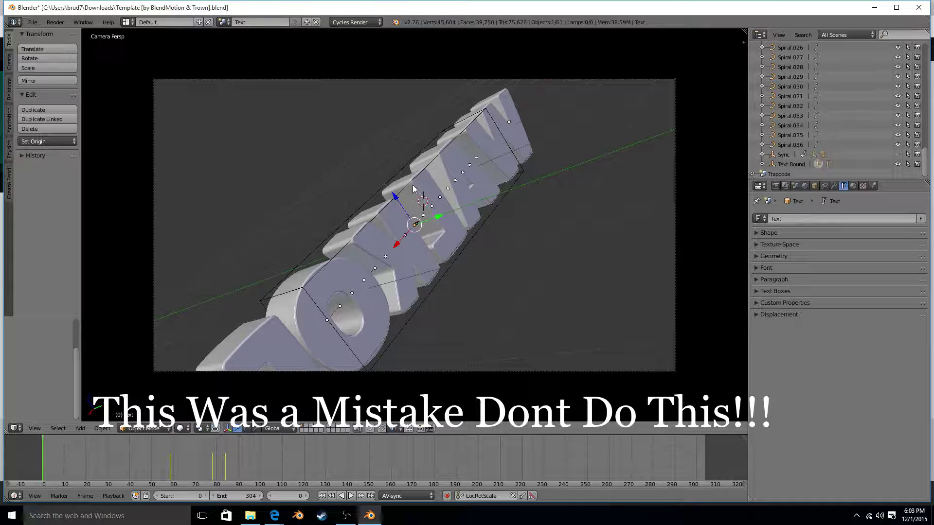
key(shift+d)
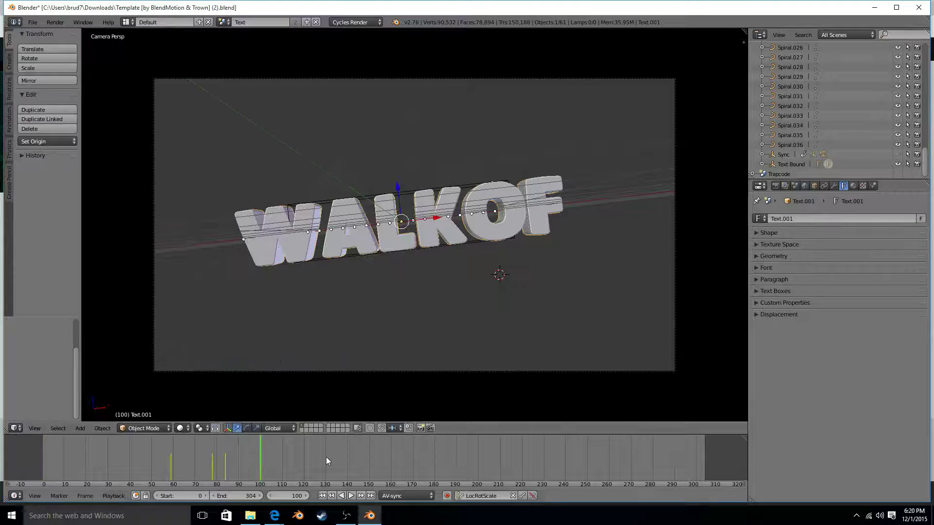
Preview the animation, set the Cycles Feature Set to Supported, and browse for the output location.
key(alt+a)
key(Escape)
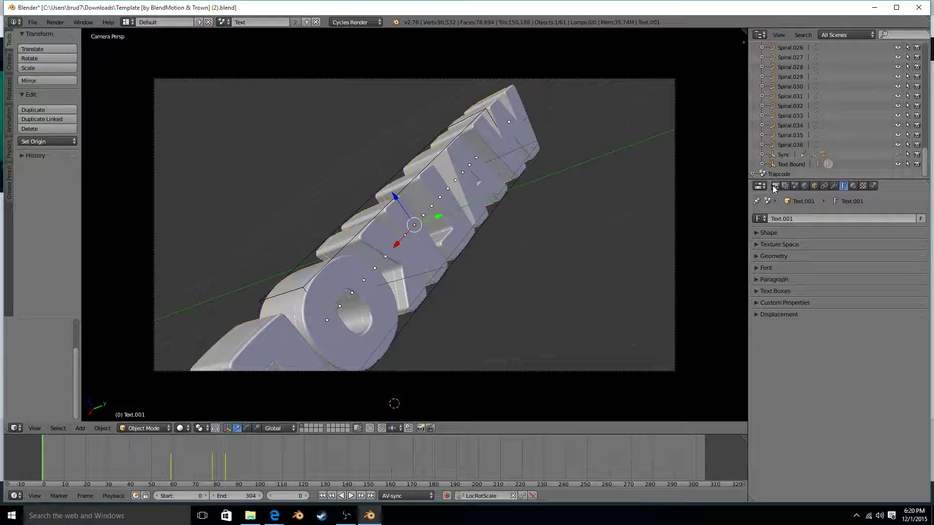
click(777, 187)
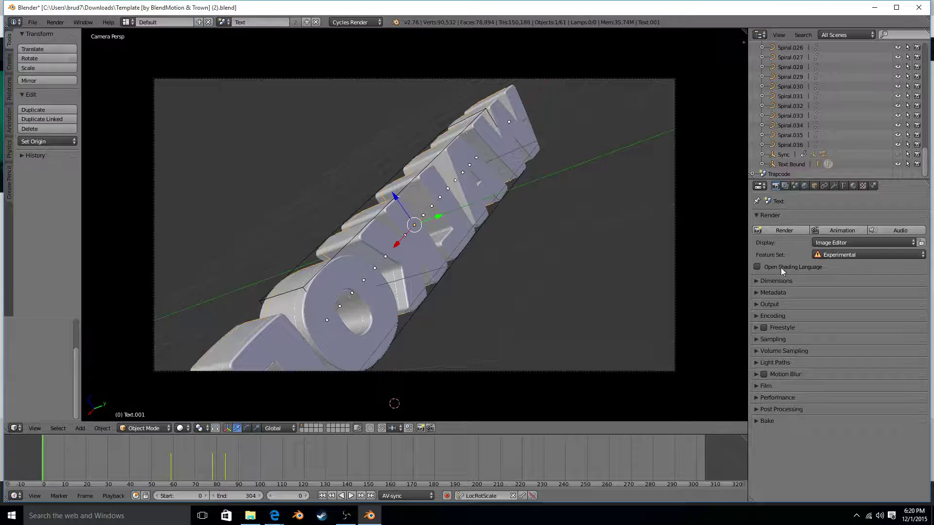
click(852, 257)
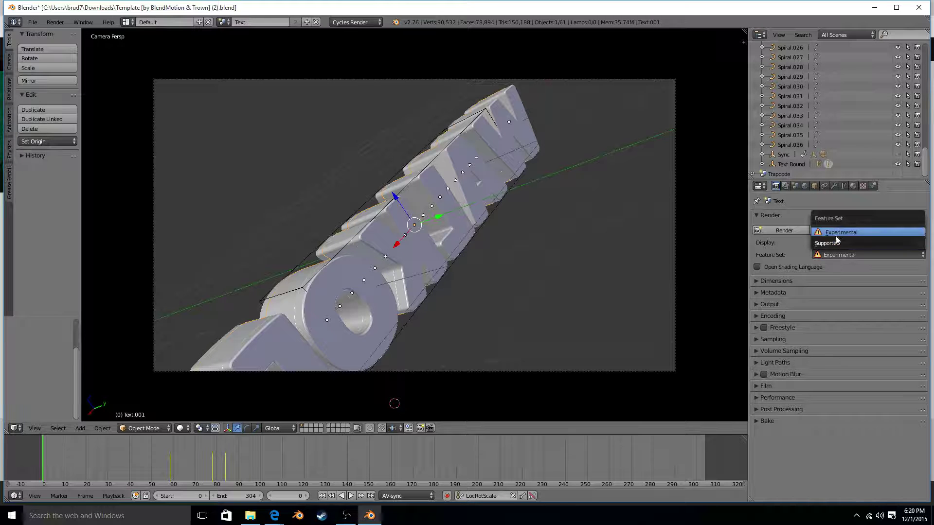
click(827, 243)
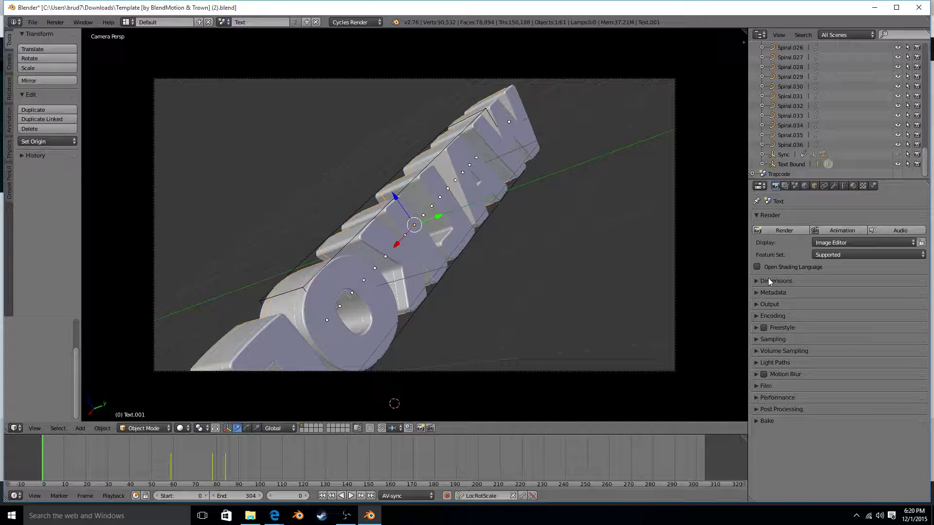
click(768, 304)
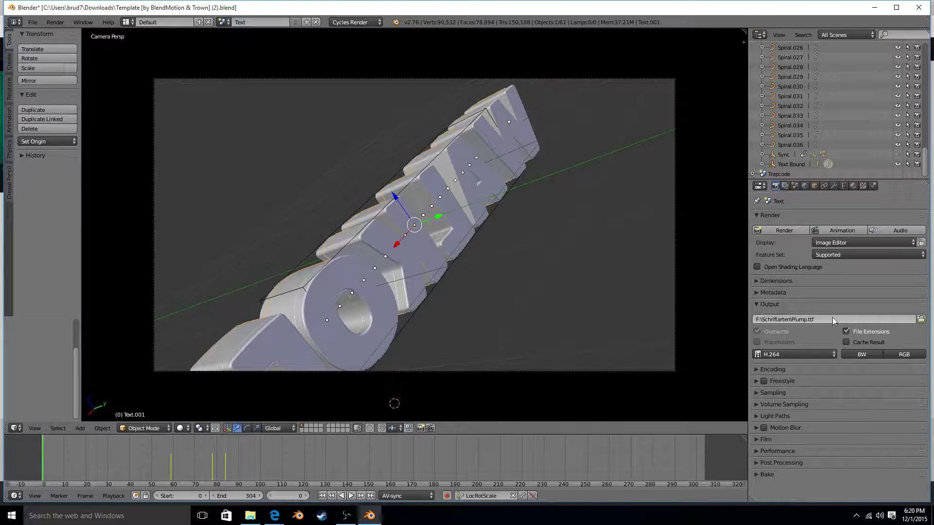
click(921, 319)
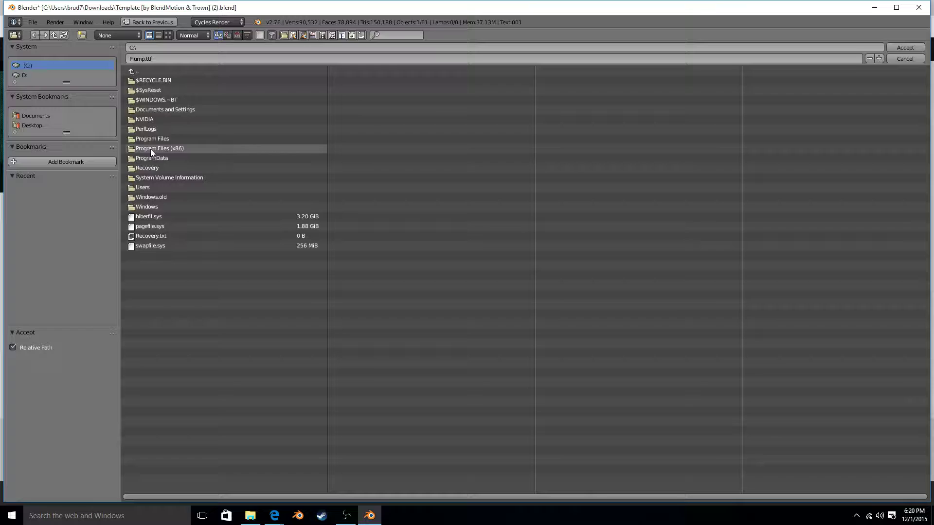
Set the render output path to the Desktop (//..\Desktop\Plump.ttf).
click(45, 117)
click(32, 125)
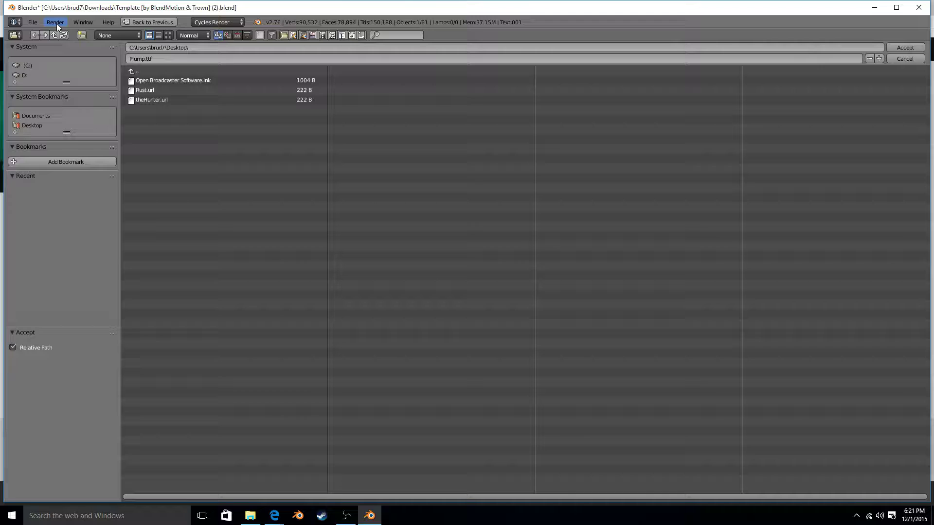
click(143, 23)
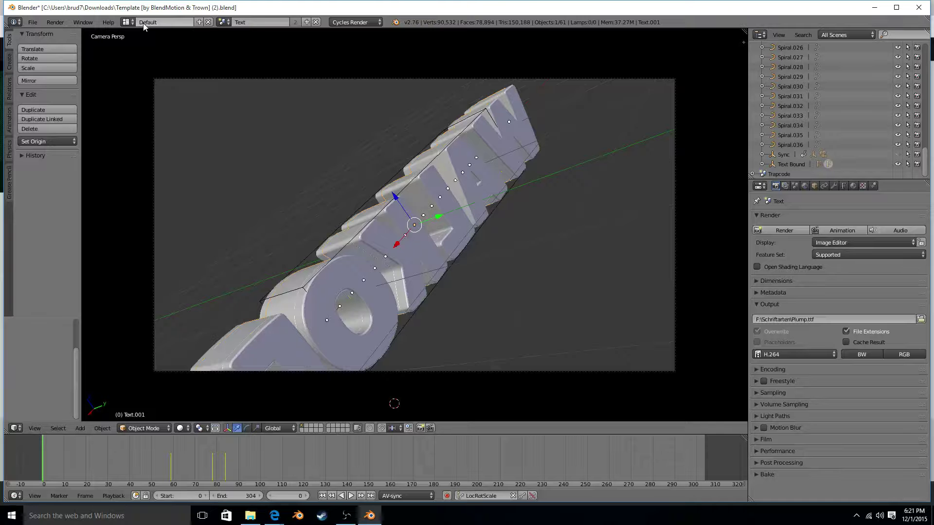
click(921, 319)
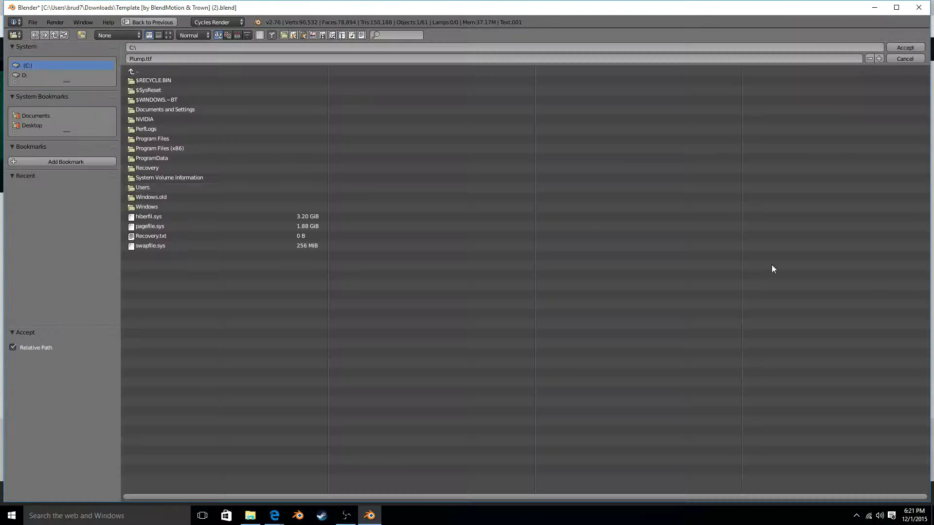
click(27, 126)
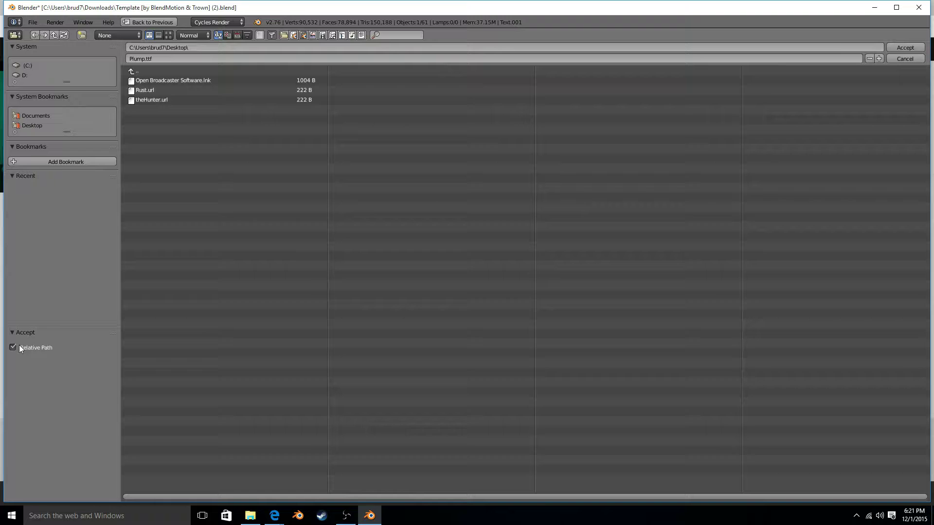
click(905, 47)
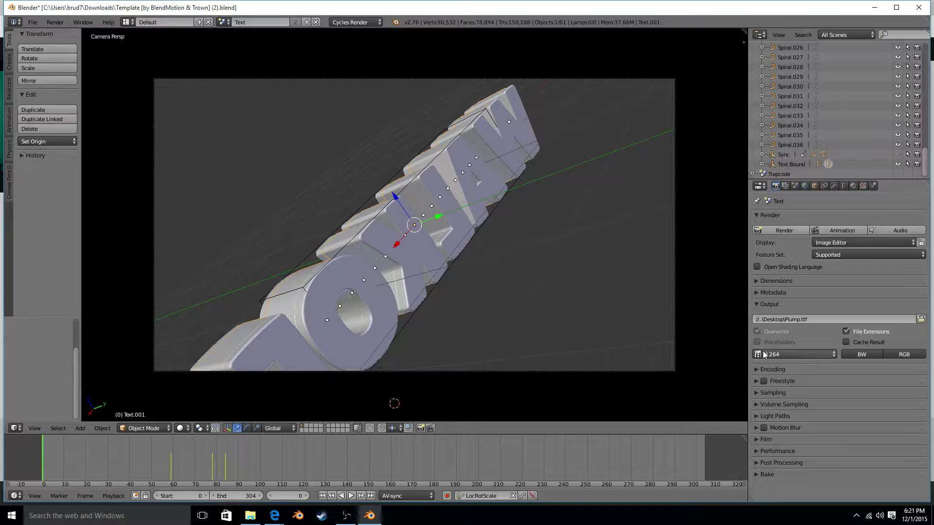
Set the 1920×1080 animation's frame rate to 60 fps and start Render Animation.
click(759, 282)
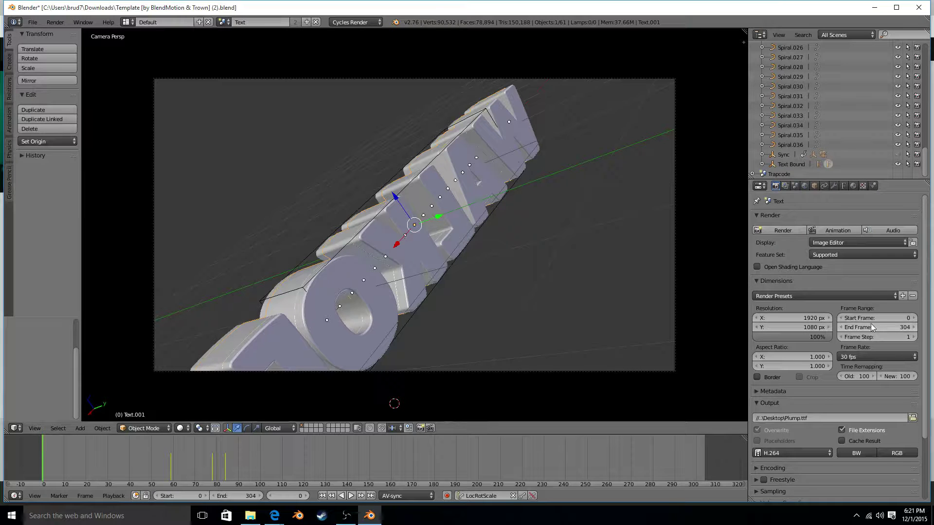
click(862, 357)
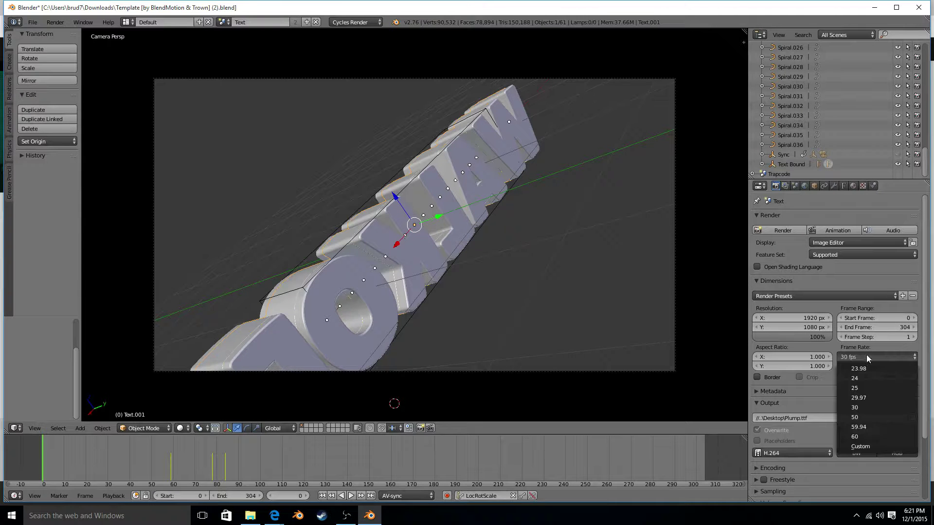
click(860, 437)
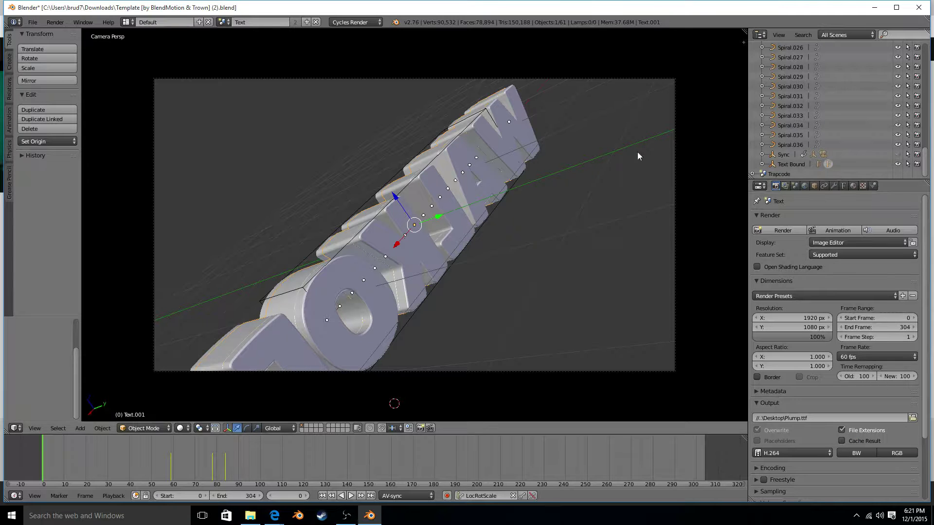
click(55, 22)
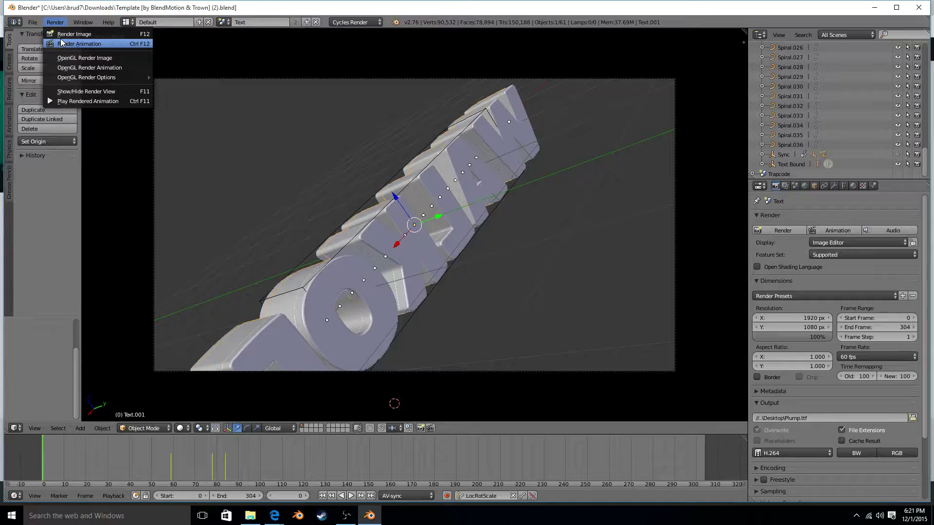
click(62, 44)
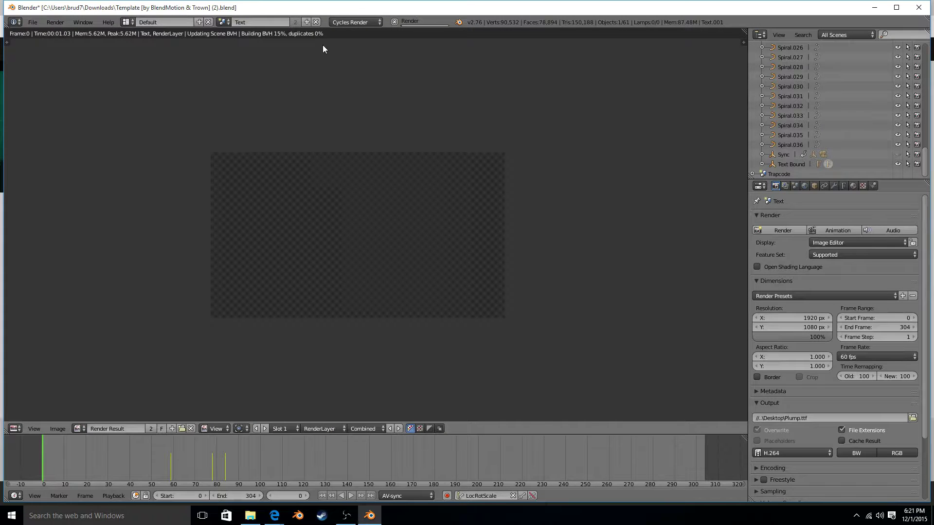